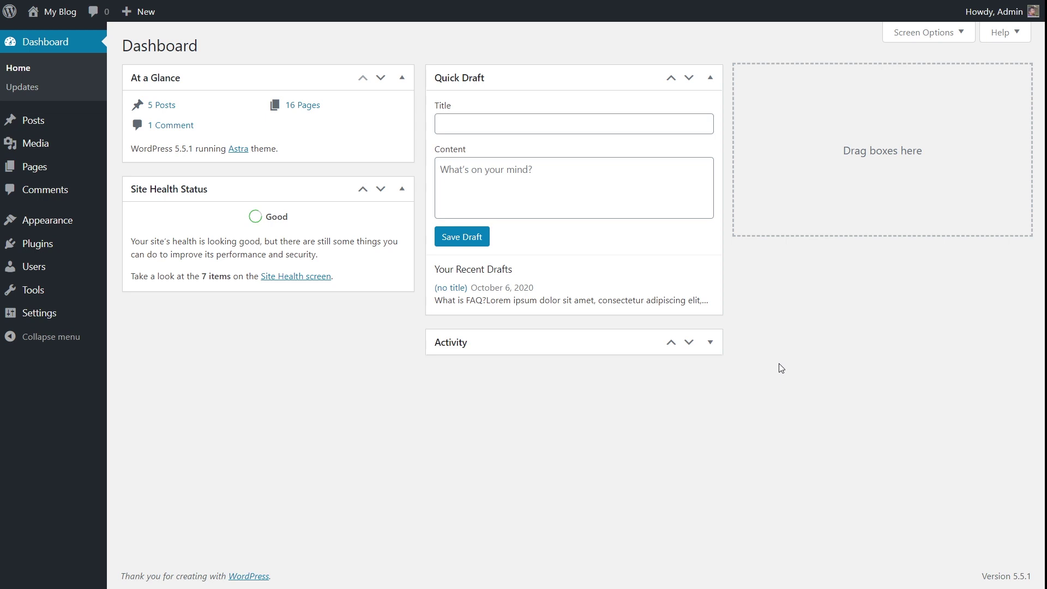
# Review Google's Article structured data reference and the top stories and listings in the "iphone 12 launch" search results.
pyautogui.hotkey('ctrl', 'Tab')
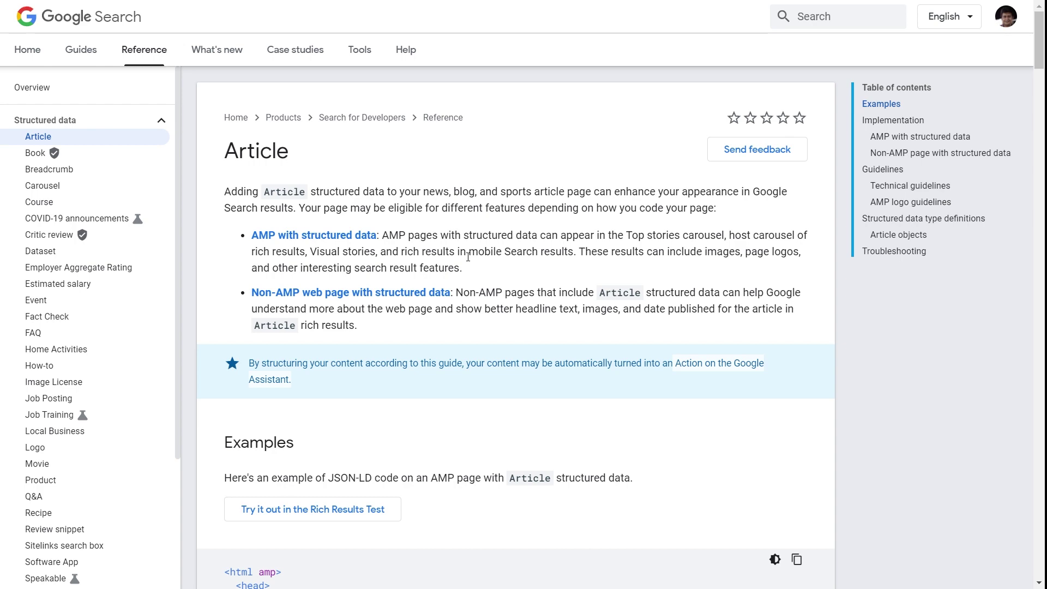
pyautogui.hotkey('ctrl', 'Tab')
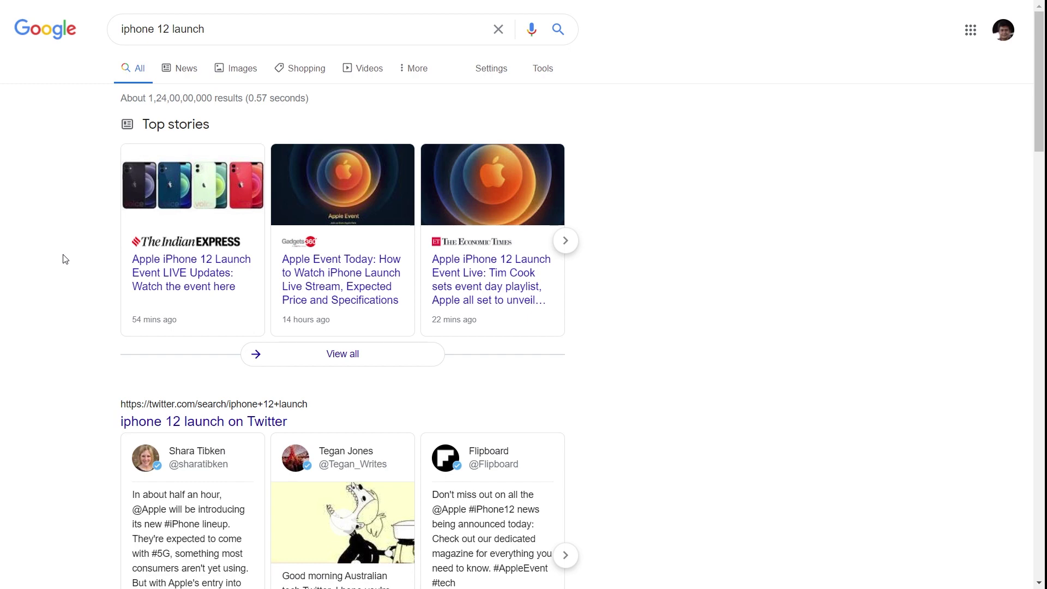
pyautogui.hotkey('ctrl', 'Tab')
pyautogui.scroll(-15, 600, 258)
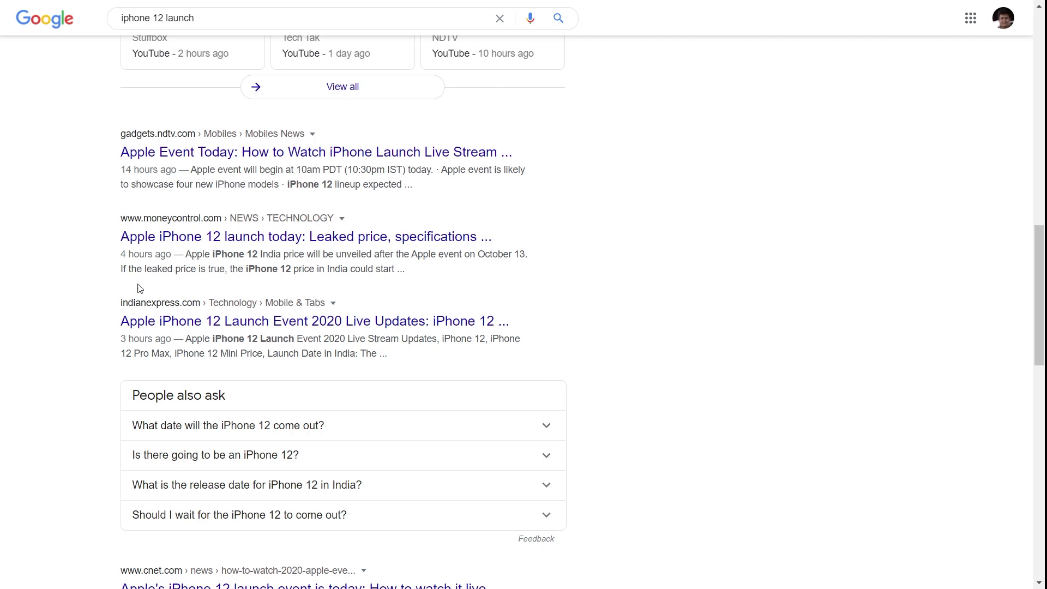
pyautogui.scroll(-2, 95, 311)
pyautogui.scroll(-3, 95, 311)
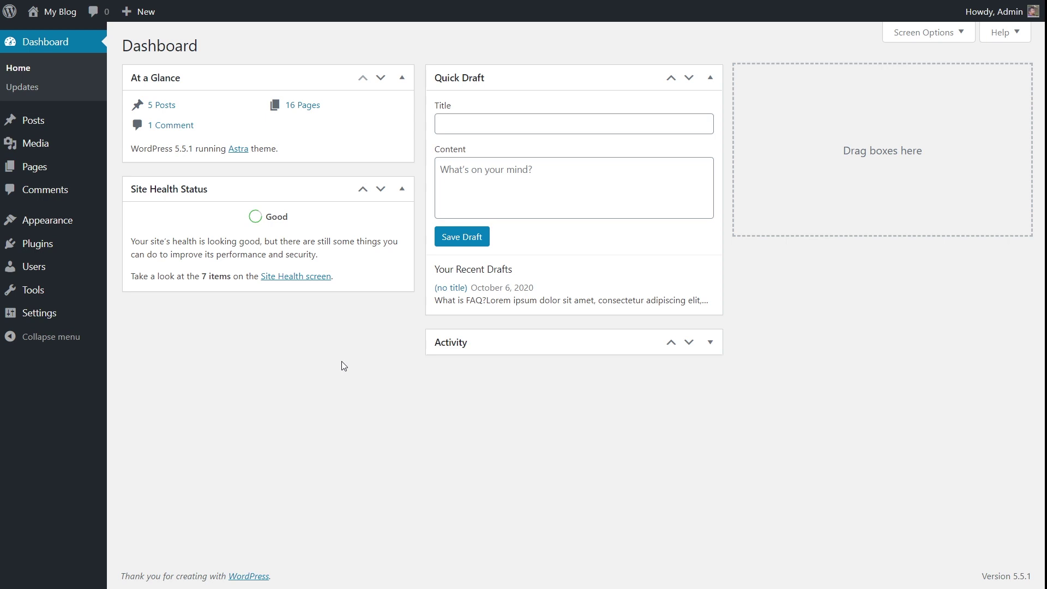
# Start a new schema in the Schema Pro settings and choose Article as its schema type.
pyautogui.moveTo(104, 321)
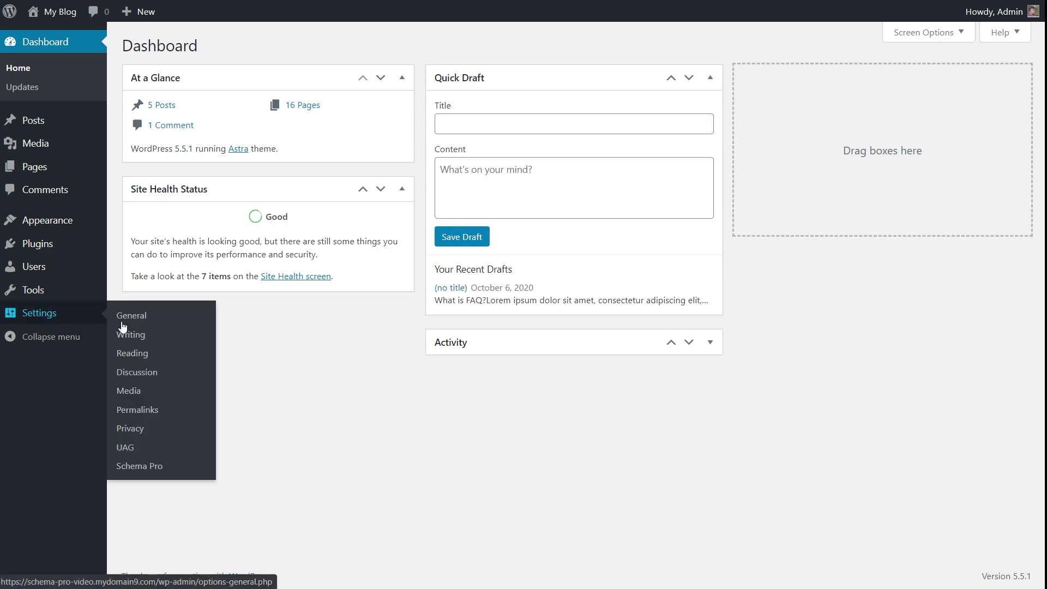
pyautogui.click(139, 466)
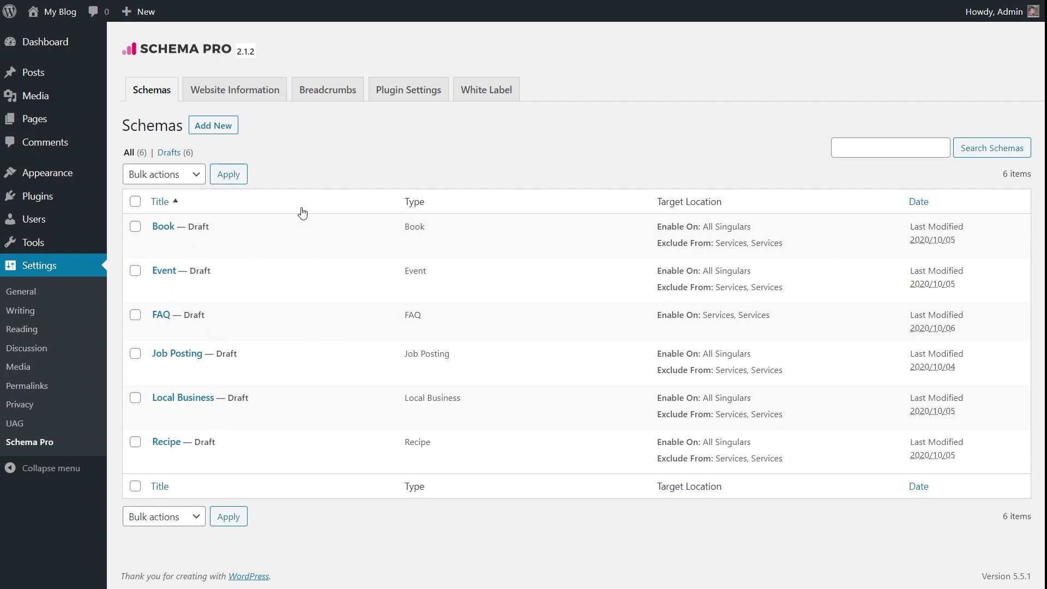
pyautogui.click(220, 130)
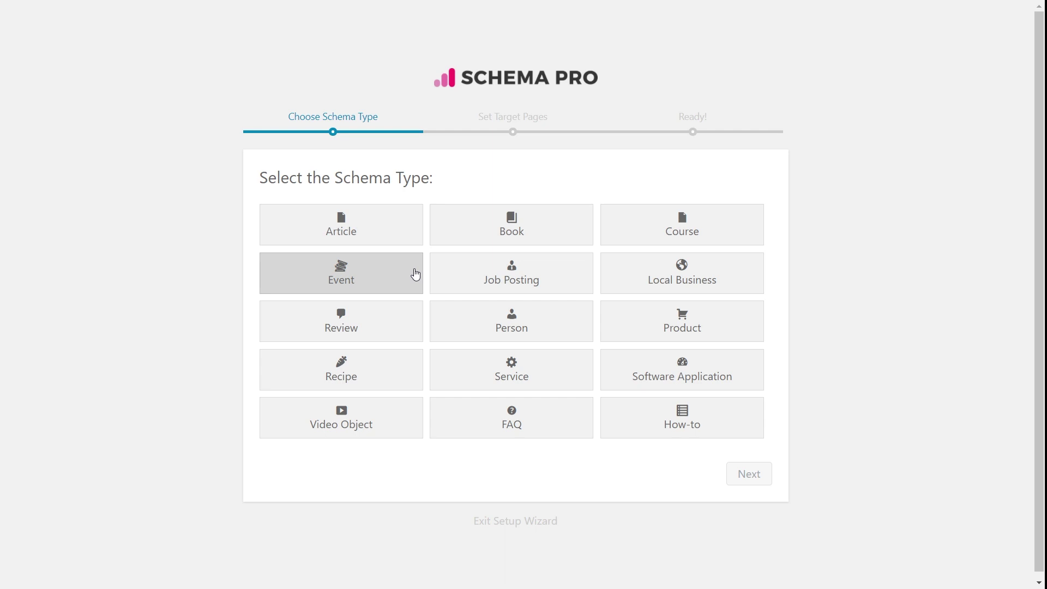
pyautogui.click(350, 233)
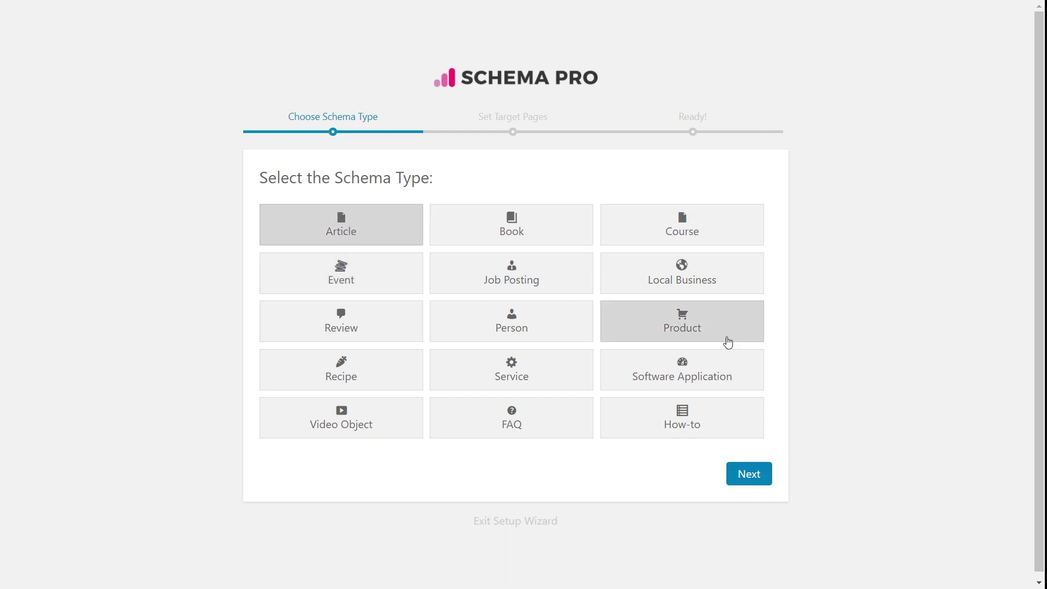
pyautogui.click(751, 475)
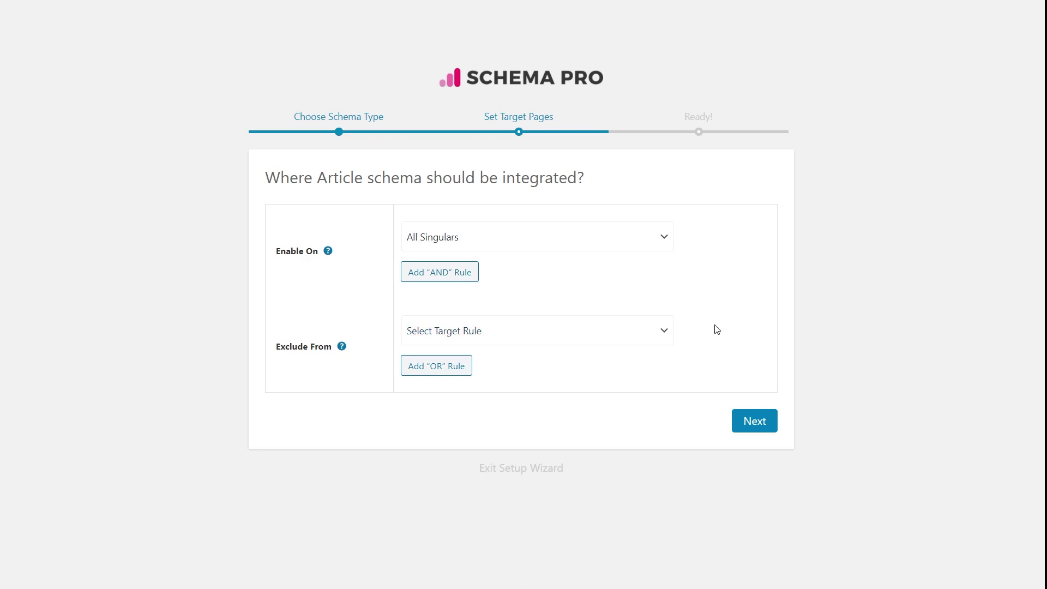
# Enable the Article schema on All Posts and complete the schema setup.
pyautogui.click(665, 238)
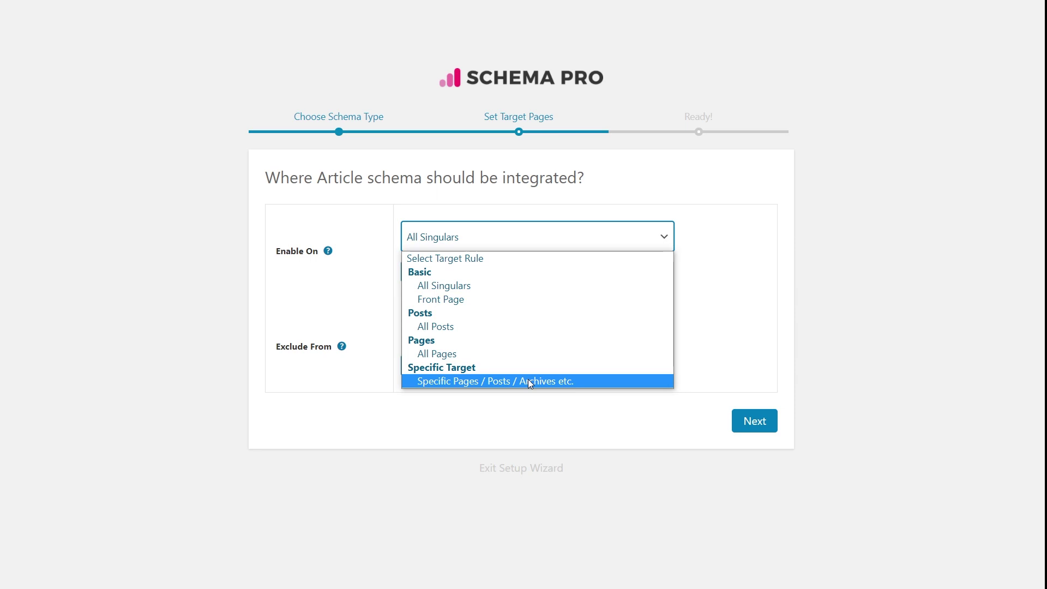
pyautogui.click(506, 327)
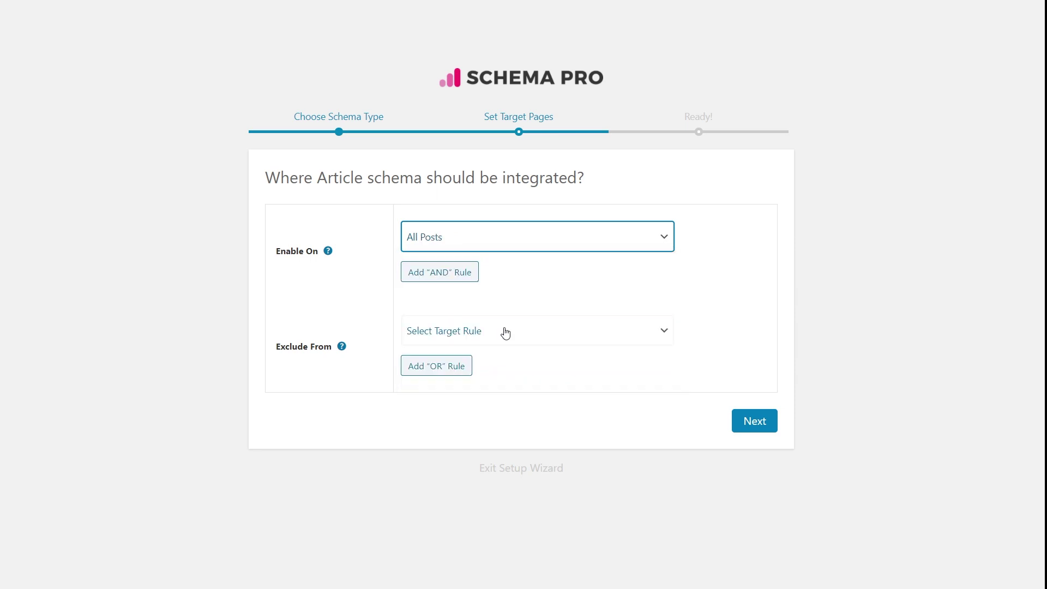
pyautogui.click(743, 426)
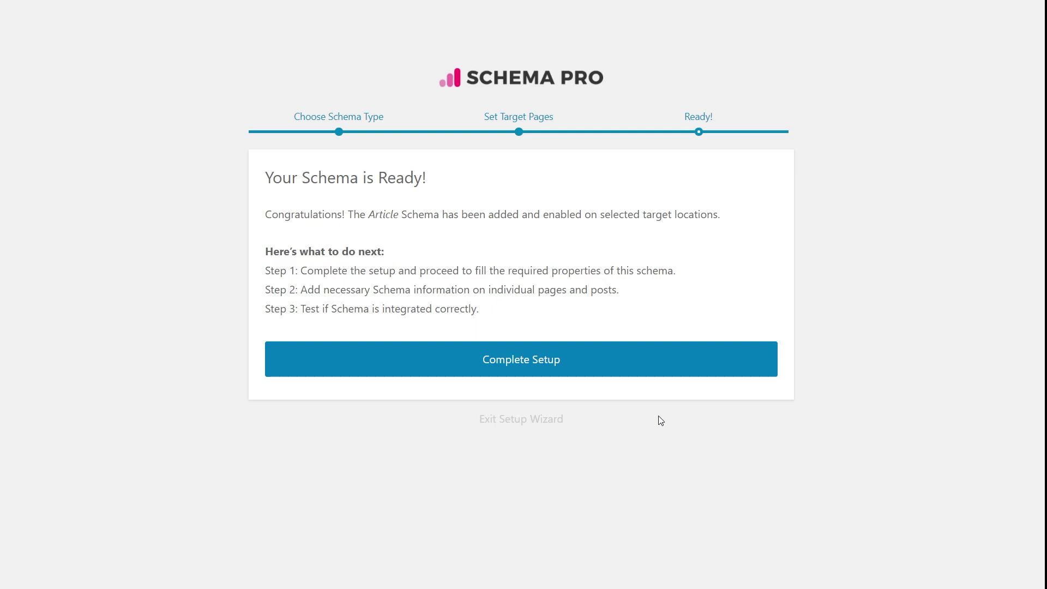
pyautogui.click(586, 373)
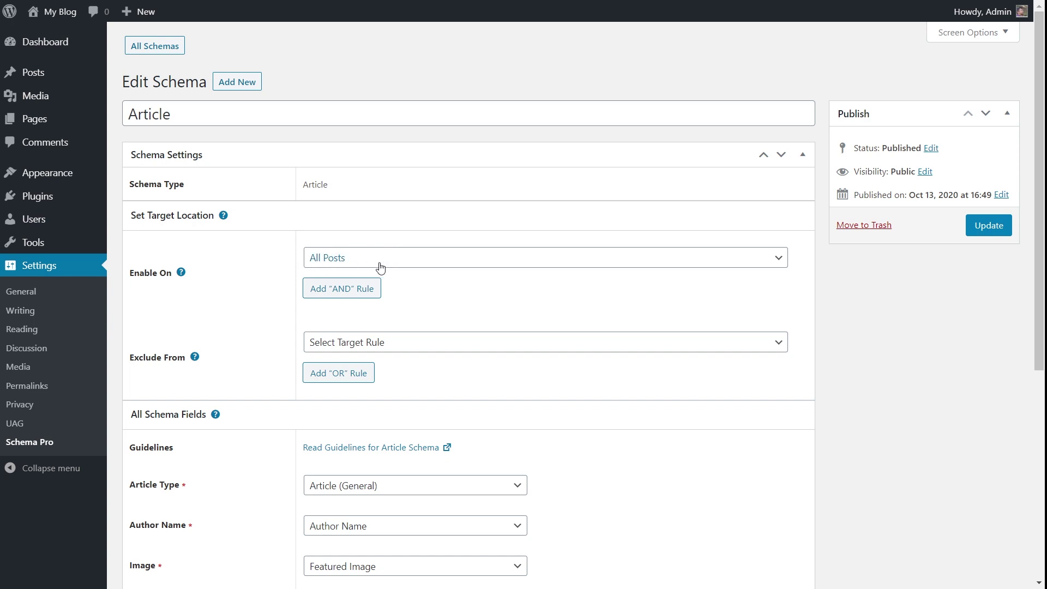
# Read the Article schema guidelines down to the table explaining the fields, and close the guidelines page.
pyautogui.scroll(-2, 420, 264)
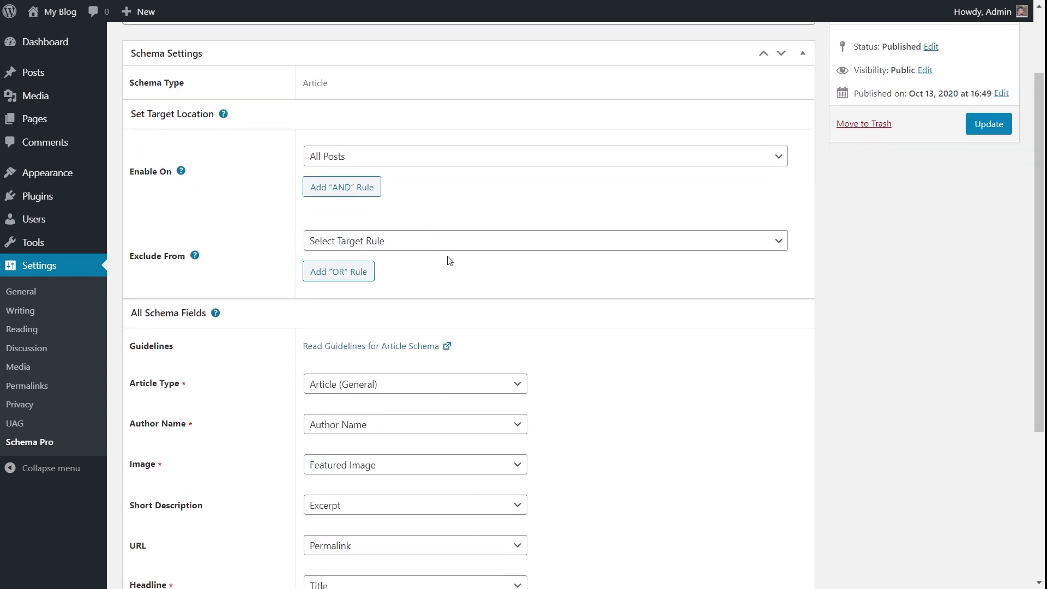
pyautogui.scroll(-4, 551, 256)
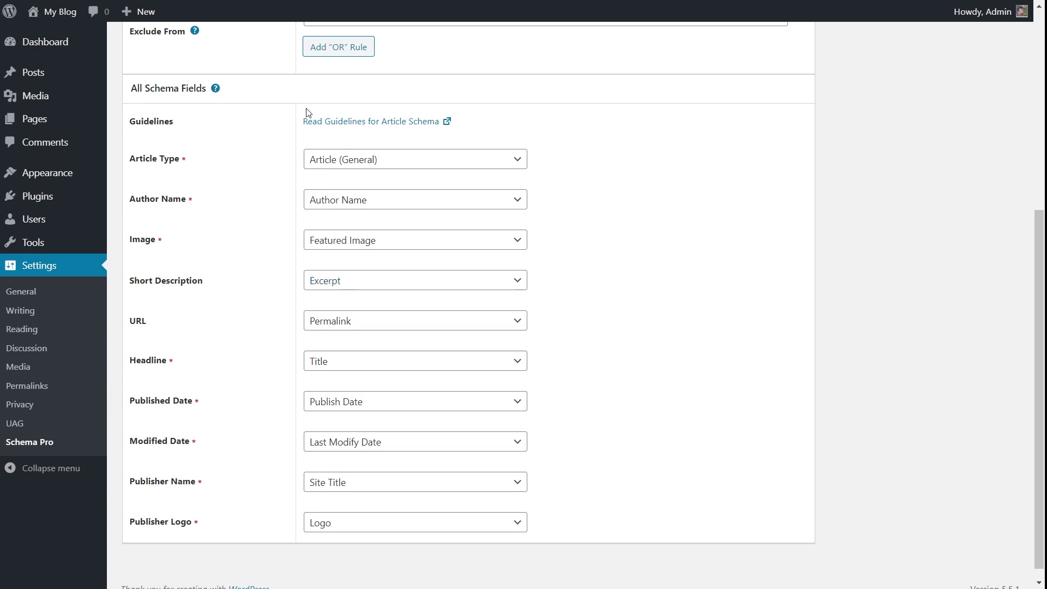
pyautogui.click(322, 123)
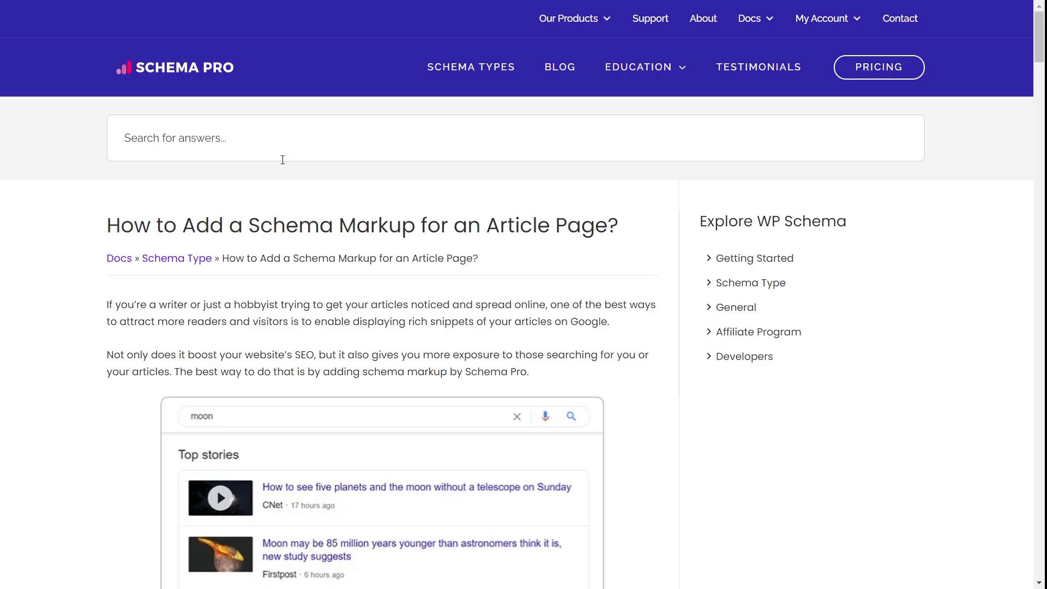
pyautogui.scroll(-15, 282, 160)
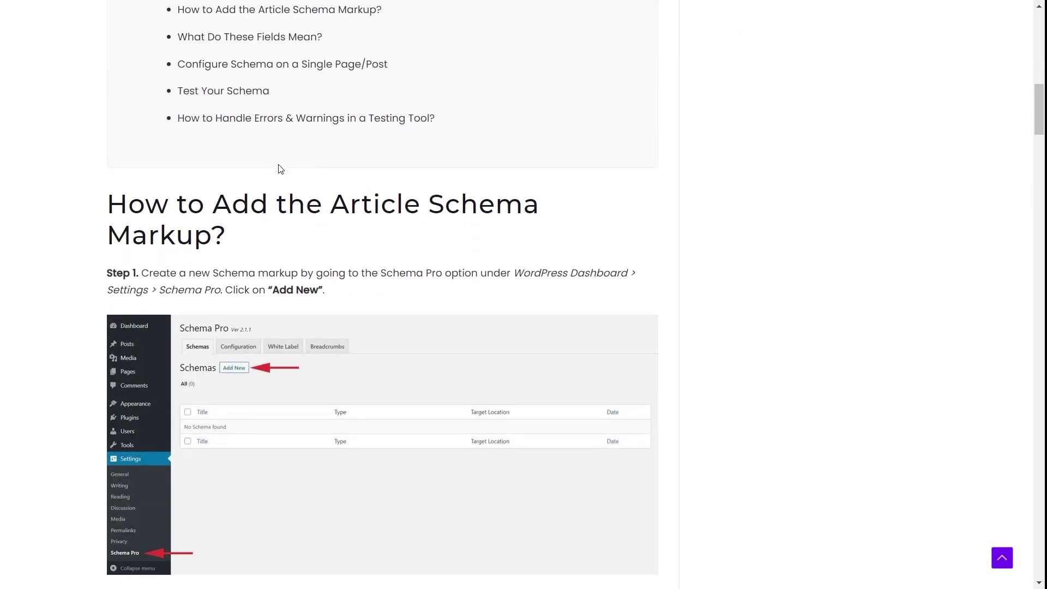
pyautogui.scroll(-20, 280, 168)
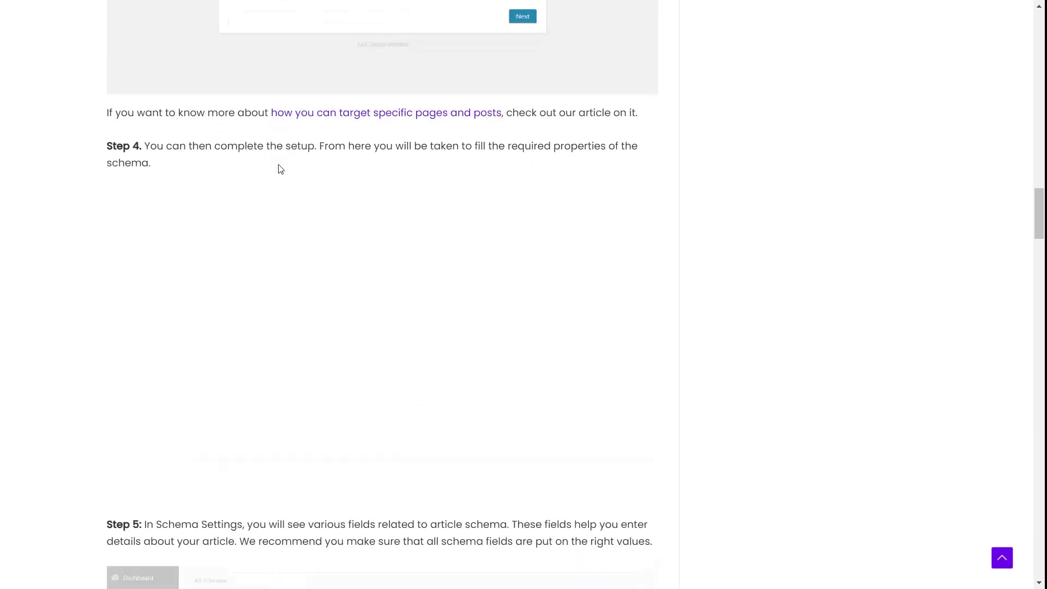
pyautogui.scroll(-18, 279, 168)
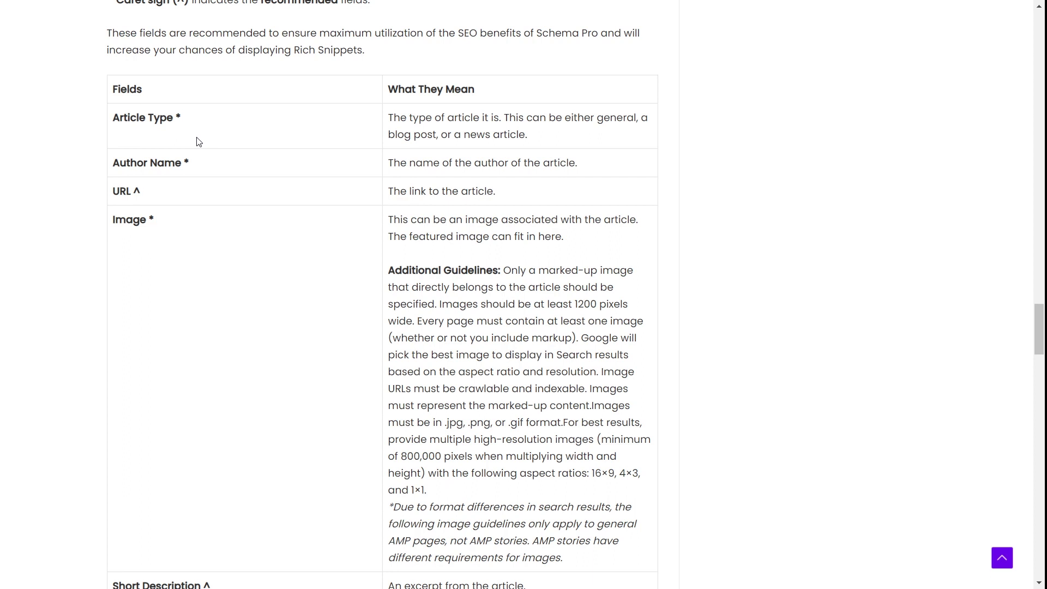
pyautogui.hotkey('ctrl', 'w')
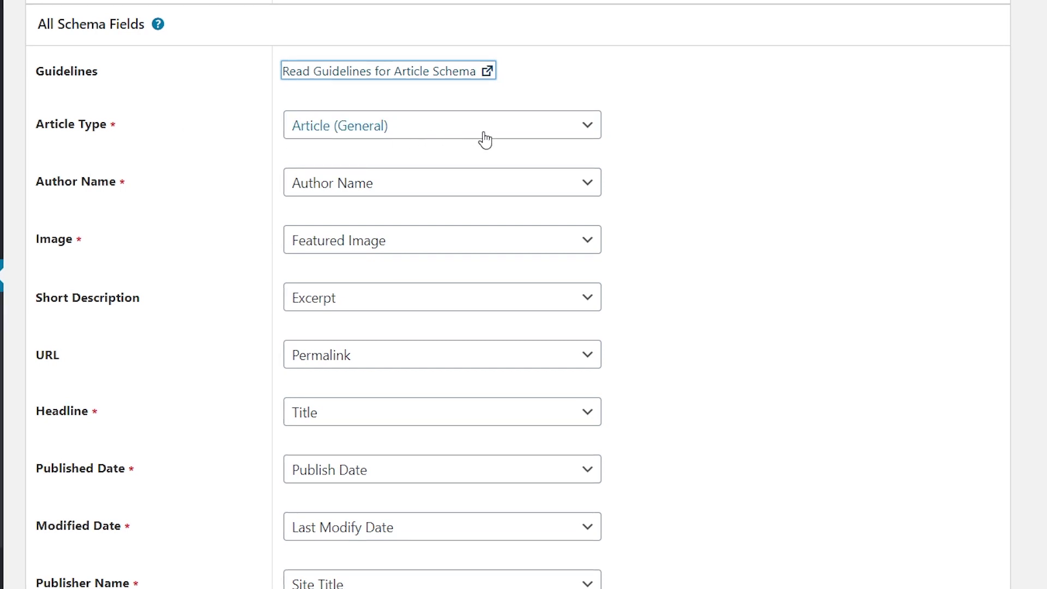
# Set the schema's Article Type to Blog Posting and map its Author Name field to Author Name.
pyautogui.click(588, 131)
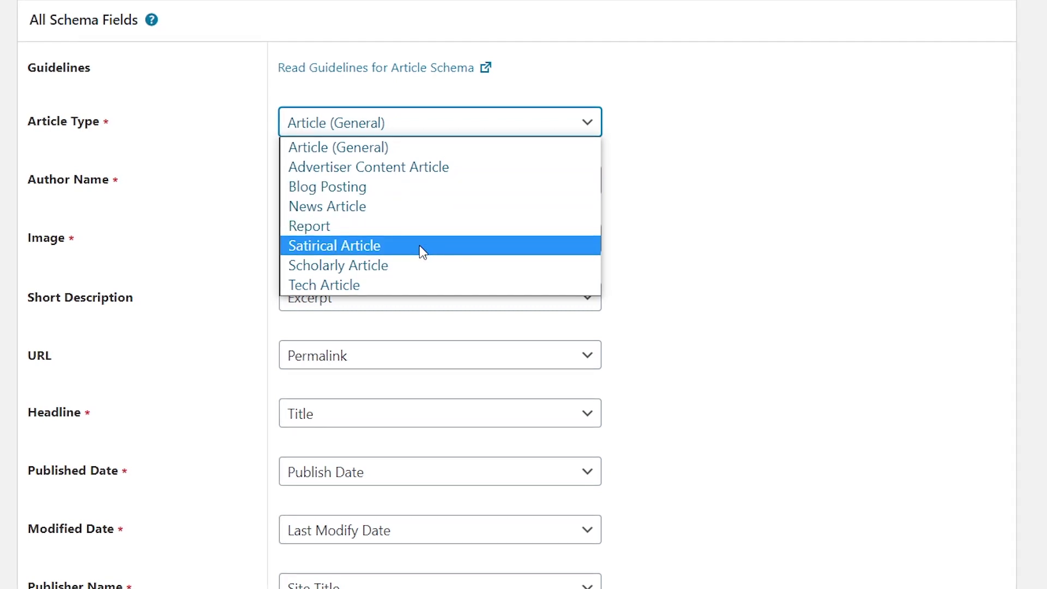
pyautogui.click(405, 194)
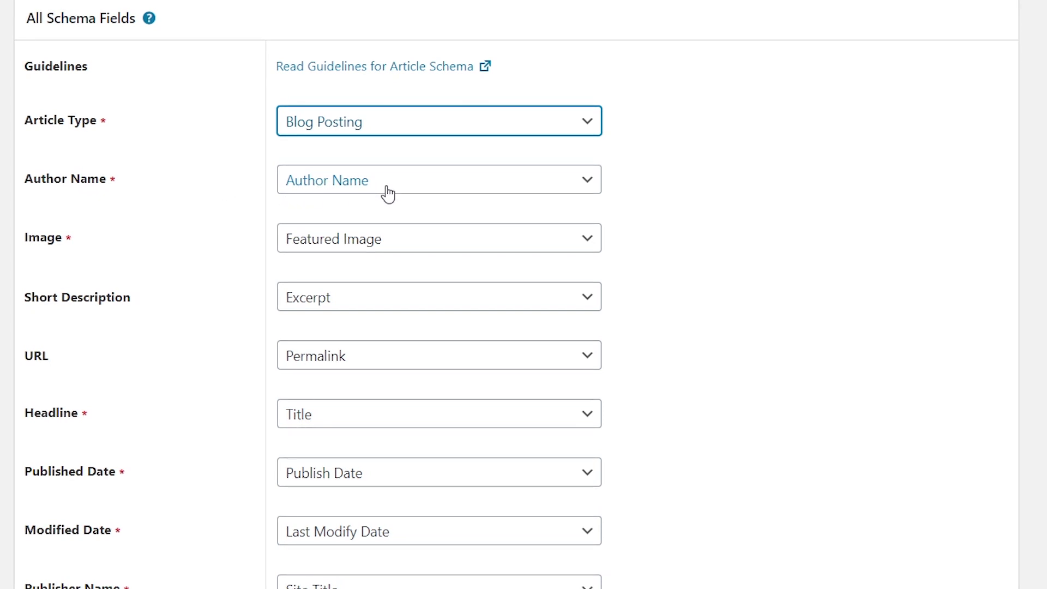
pyautogui.click(593, 190)
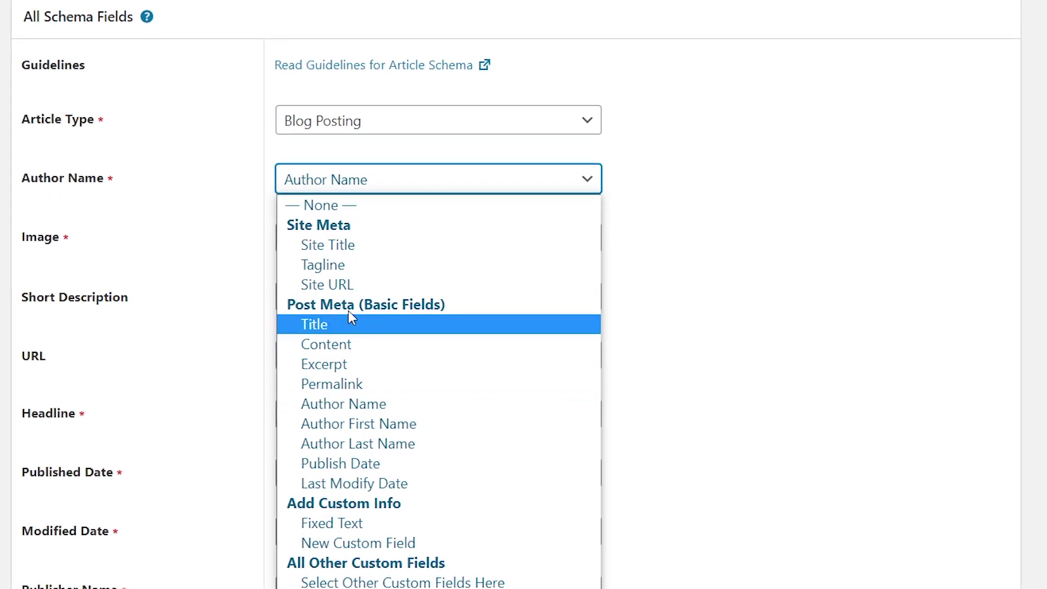
pyautogui.click(422, 403)
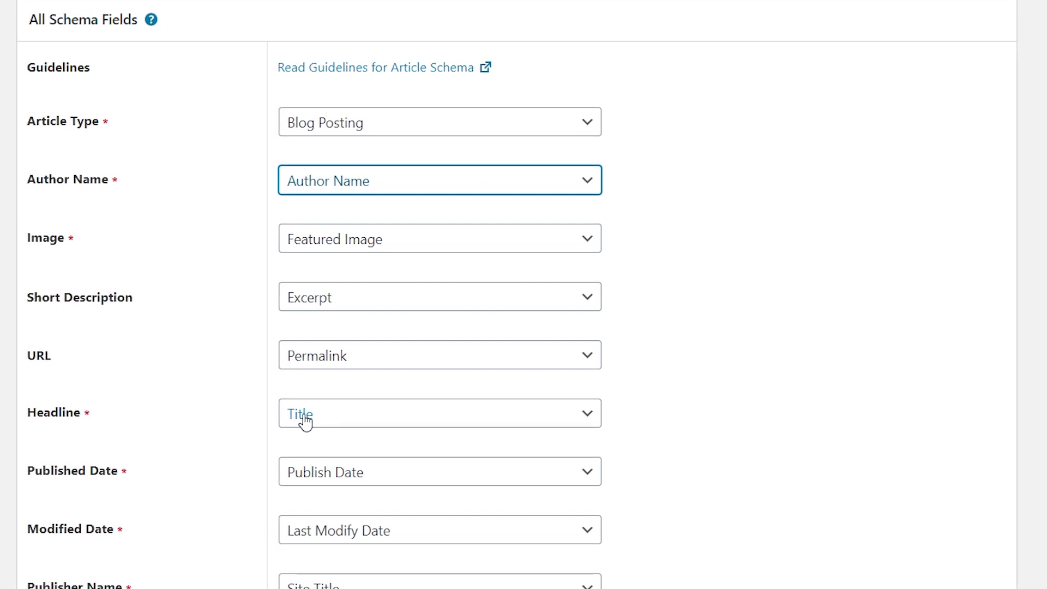
# Map the schema's Headline field to Title and update the Article schema.
pyautogui.click(582, 426)
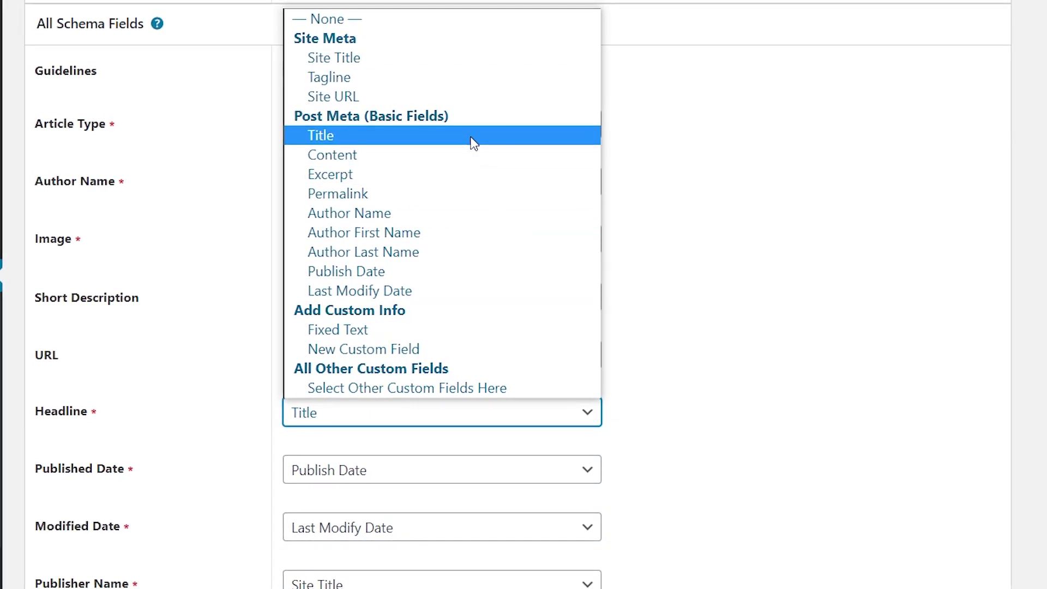
pyautogui.click(471, 136)
pyautogui.click(87, 467)
pyautogui.scroll(-3, 87, 467)
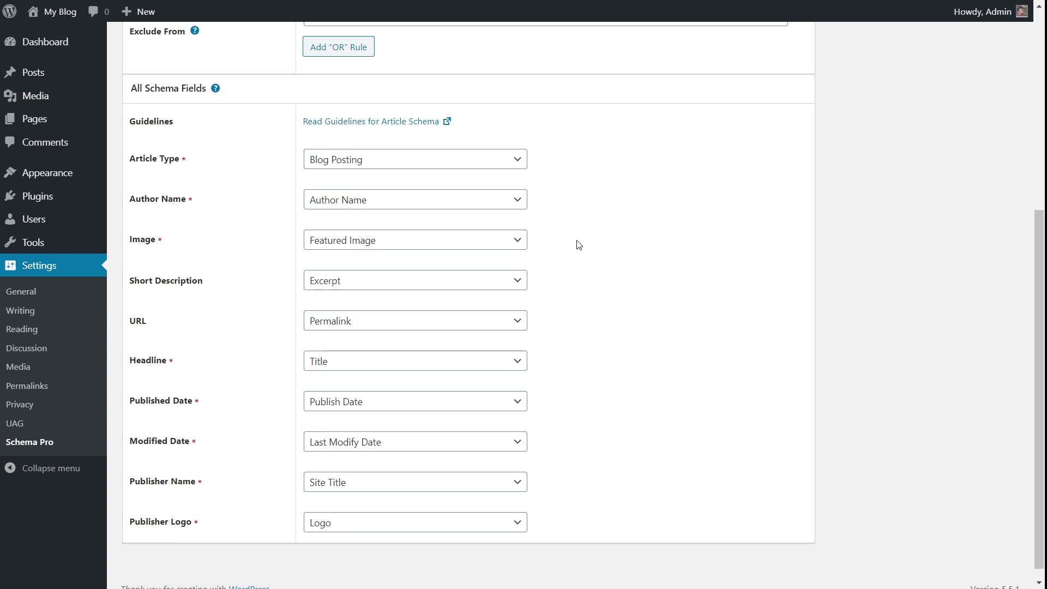
pyautogui.scroll(6, 591, 267)
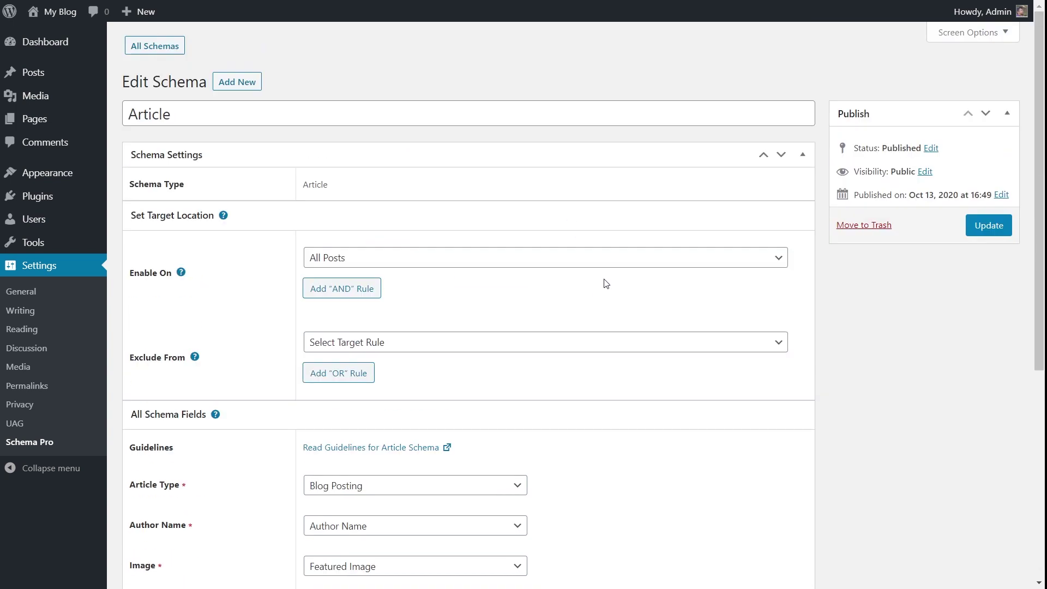
pyautogui.click(987, 228)
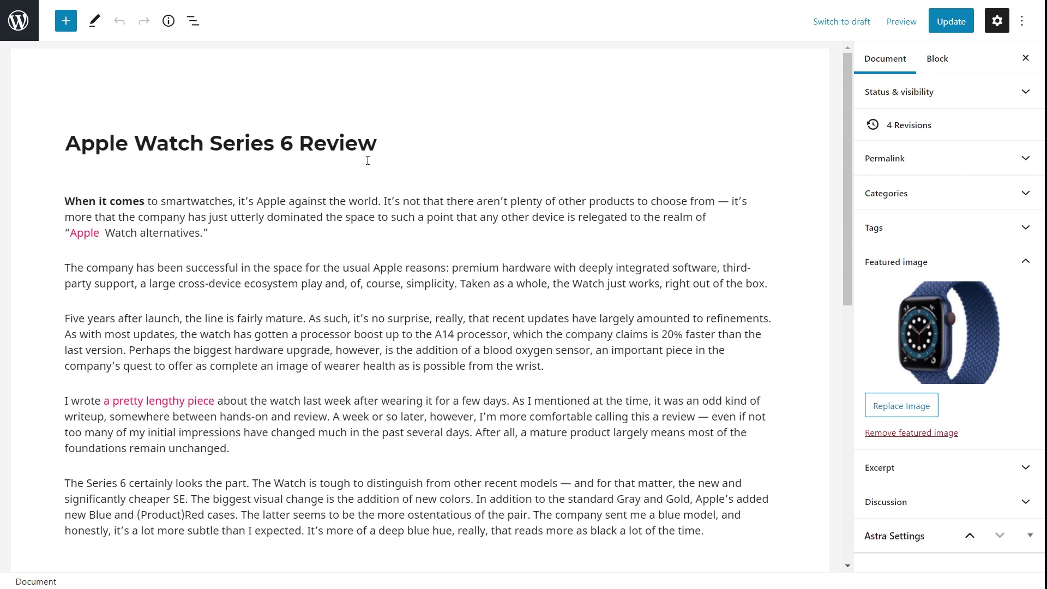
# Set the Short Description in the post's Article schema fields to "This is a short Apple Series 6 Watch Review" and update the post.
pyautogui.scroll(-5, 411, 227)
pyautogui.scroll(5, 412, 196)
pyautogui.scroll(-2, 382, 250)
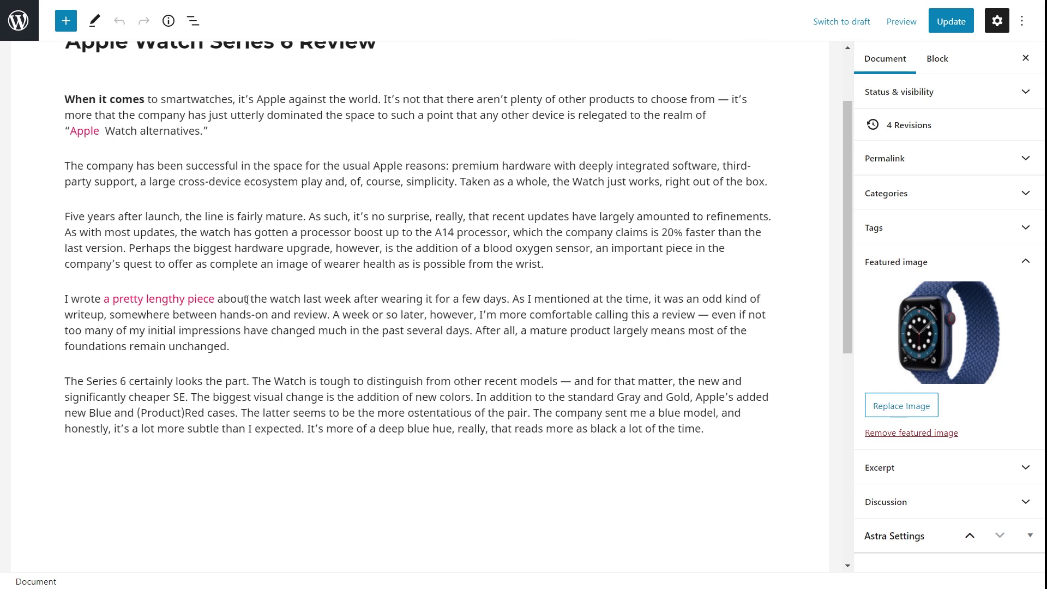
pyautogui.moveTo(408, 207)
pyautogui.scroll(-9, 479, 242)
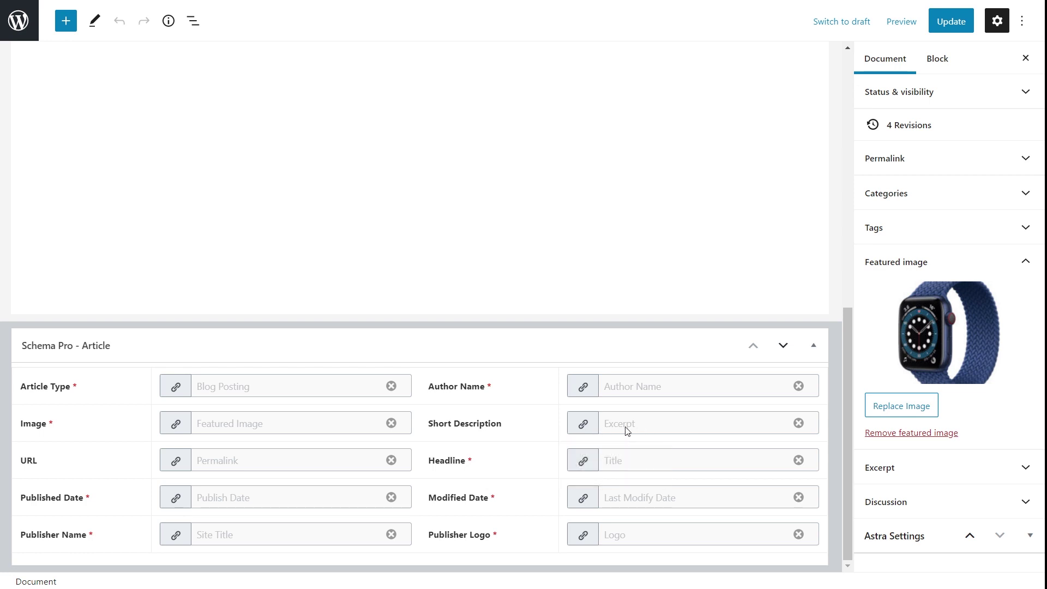
pyautogui.click(800, 424)
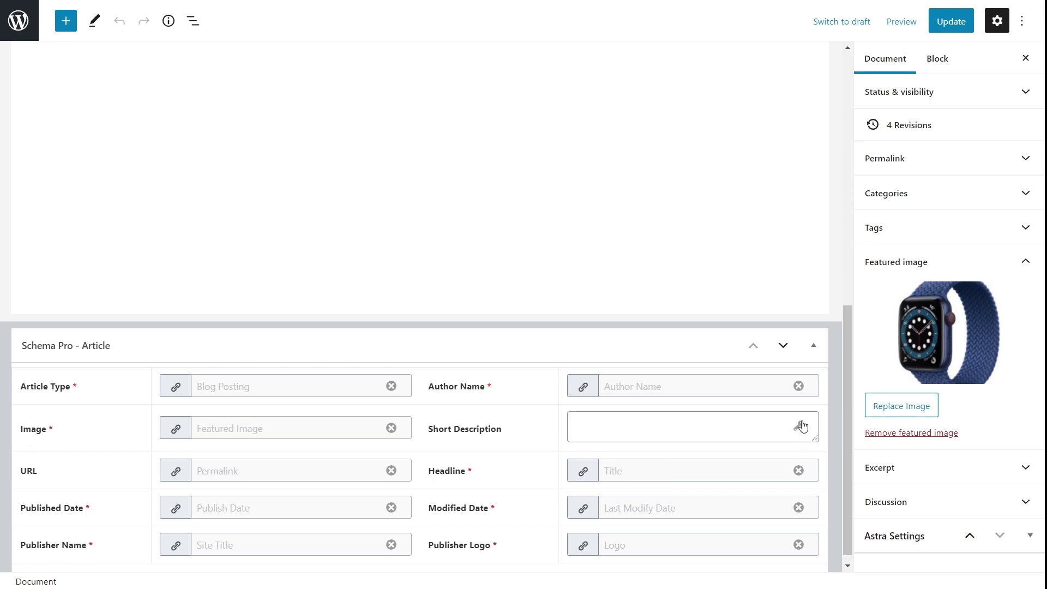
pyautogui.click(724, 423)
pyautogui.write('This is a short Apple Series 6 WAtc')
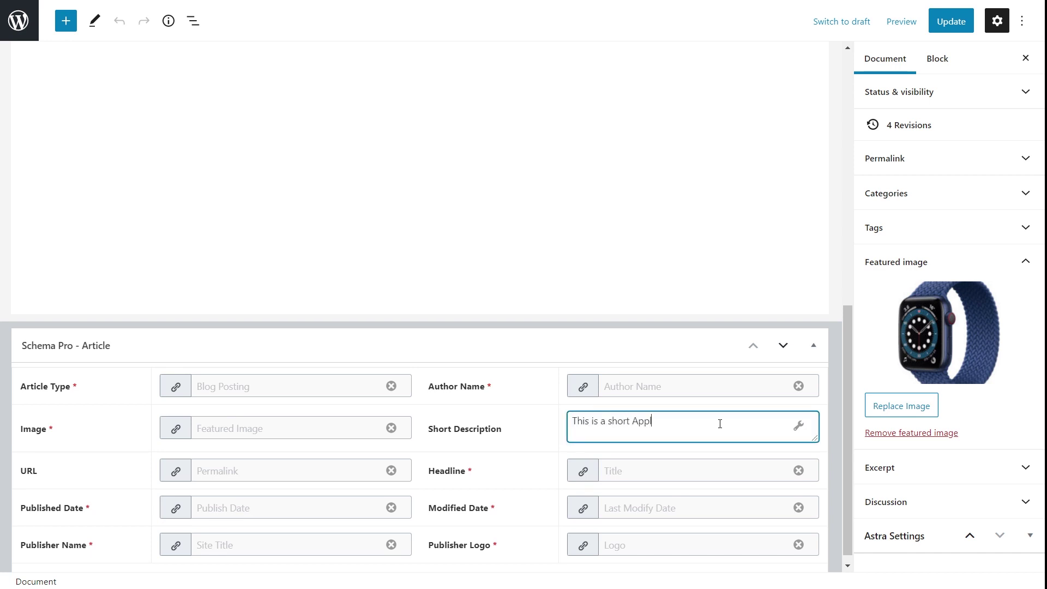
pyautogui.press('BackSpace')
pyautogui.press('BackSpace')
pyautogui.press('BackSpace')
pyautogui.write('atch Review')
pyautogui.click(531, 437)
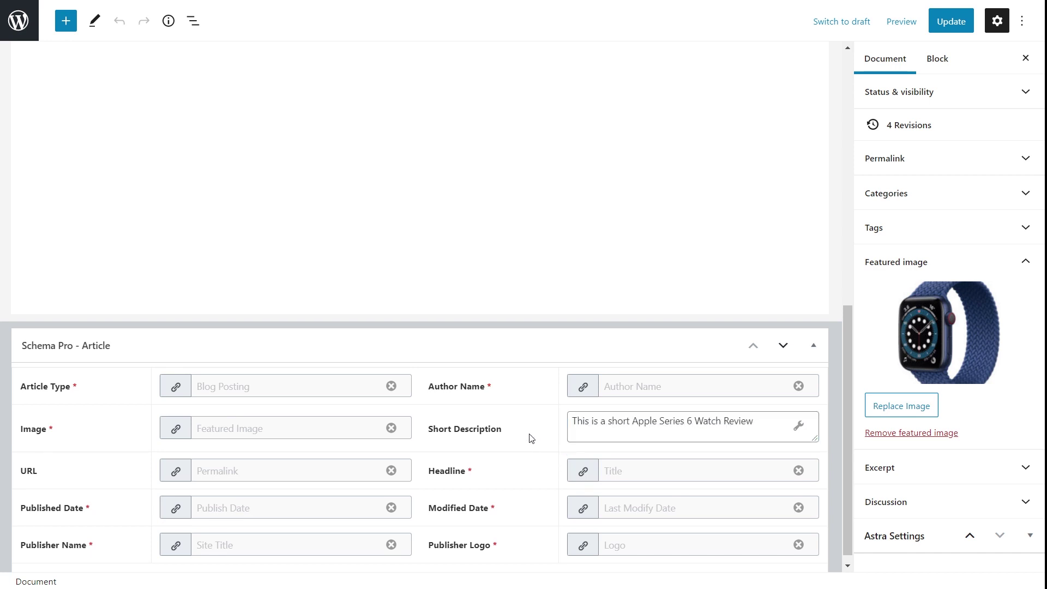
pyautogui.click(949, 28)
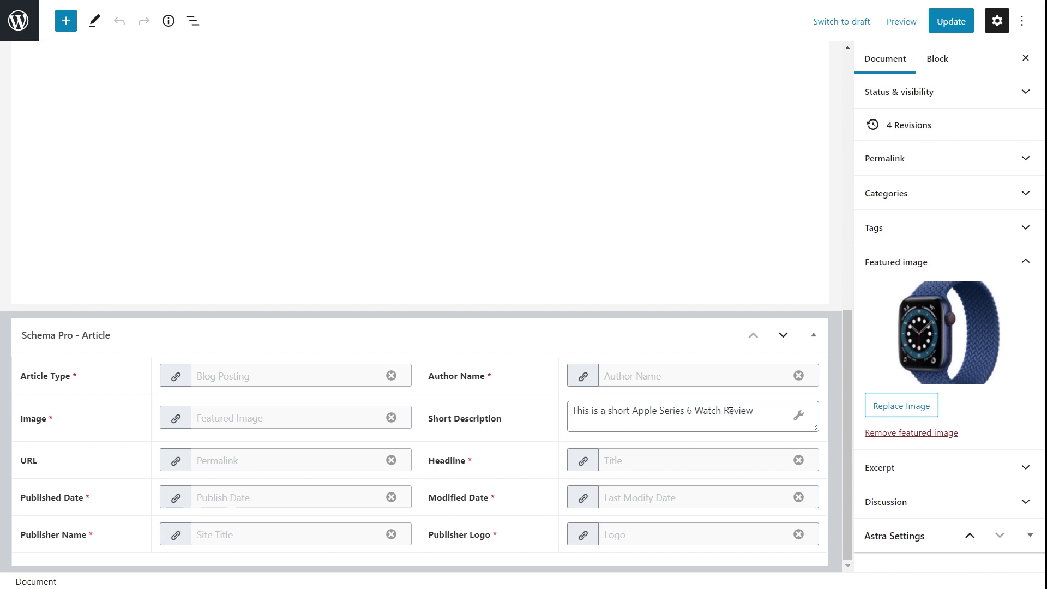
# Map the Short Description in the post's Article schema fields to Excerpt and update the post.
pyautogui.click(799, 418)
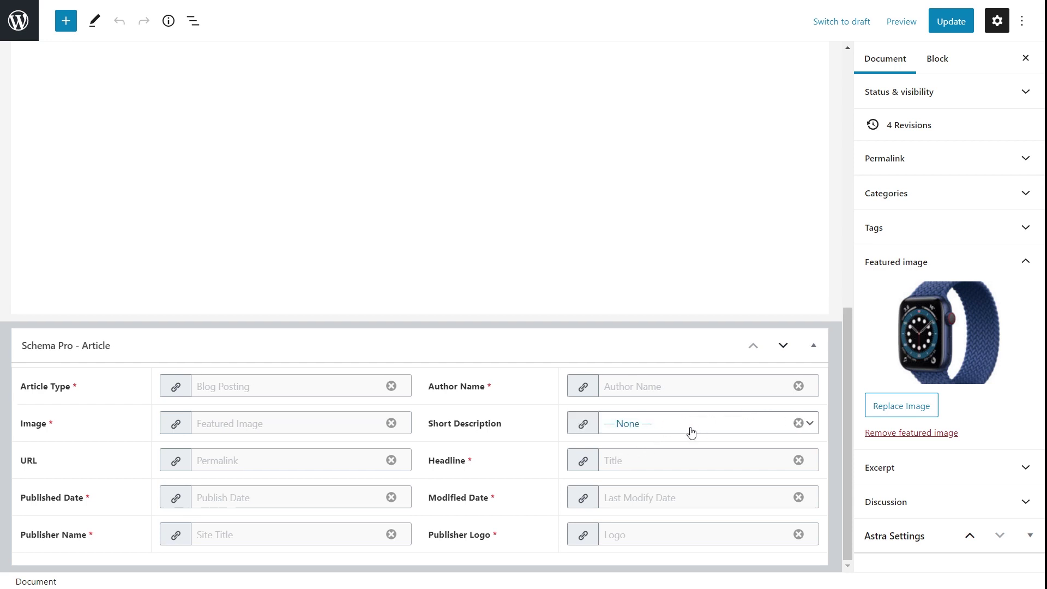
pyautogui.click(751, 429)
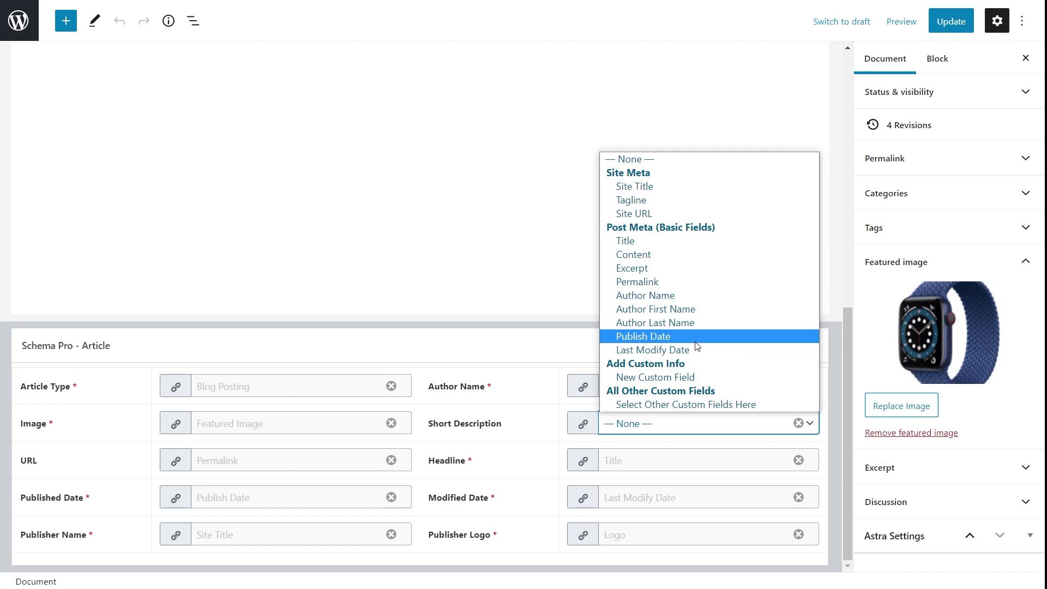
pyautogui.click(663, 269)
pyautogui.click(950, 21)
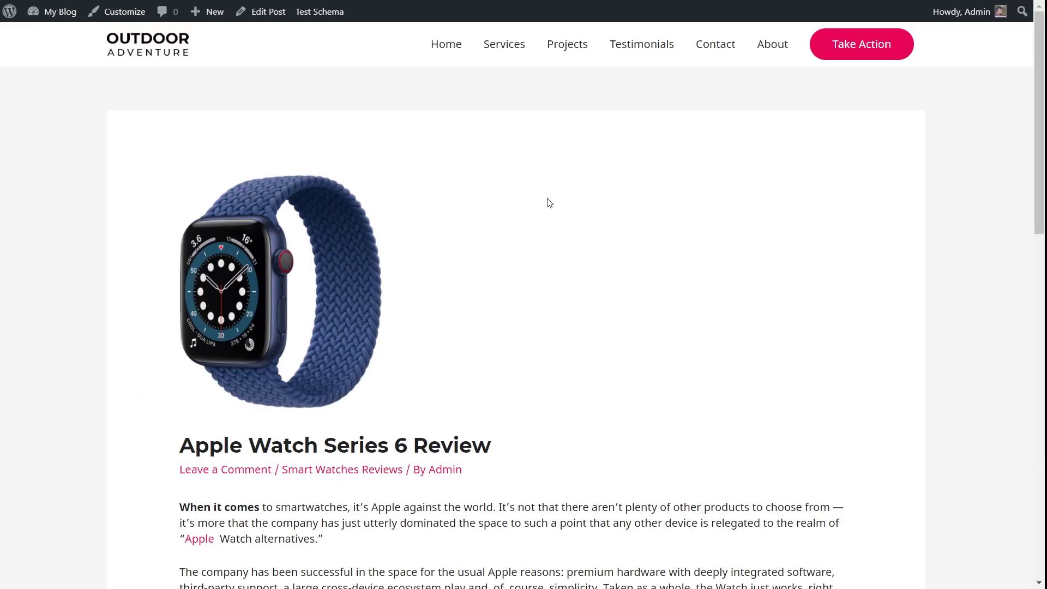
# Look over the published Apple Watch Series 6 Review post and test its schema in Google's Rich Results Test.
pyautogui.scroll(-6, 549, 203)
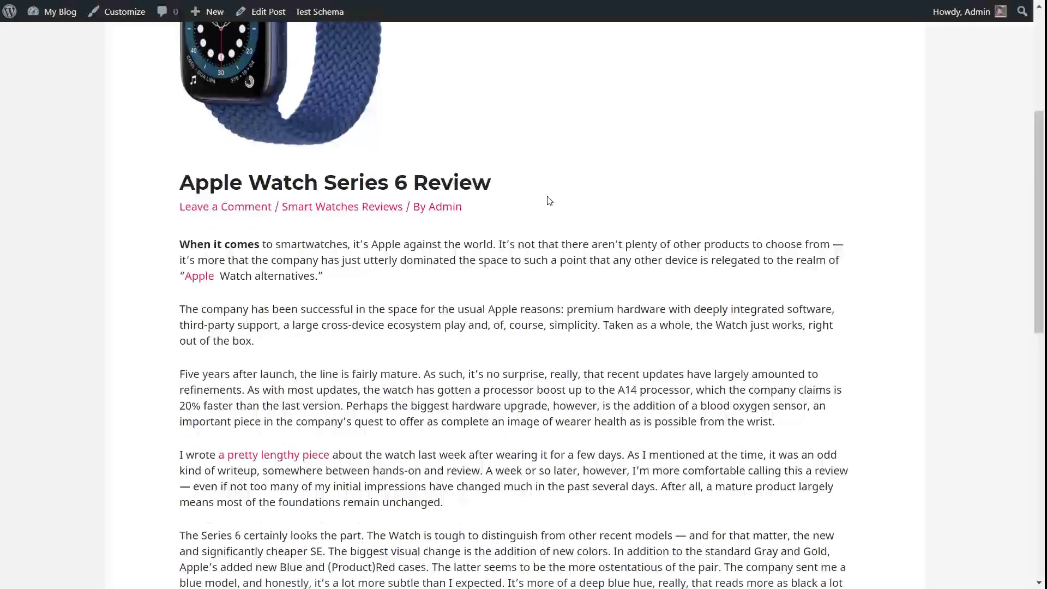
pyautogui.scroll(-2, 549, 201)
pyautogui.scroll(8, 547, 194)
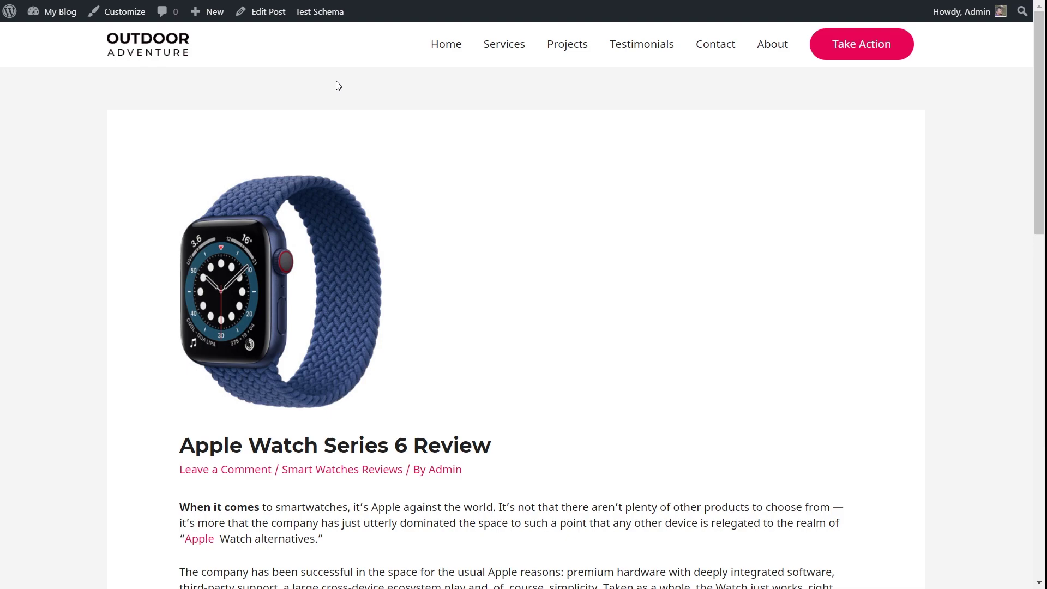
pyautogui.click(322, 17)
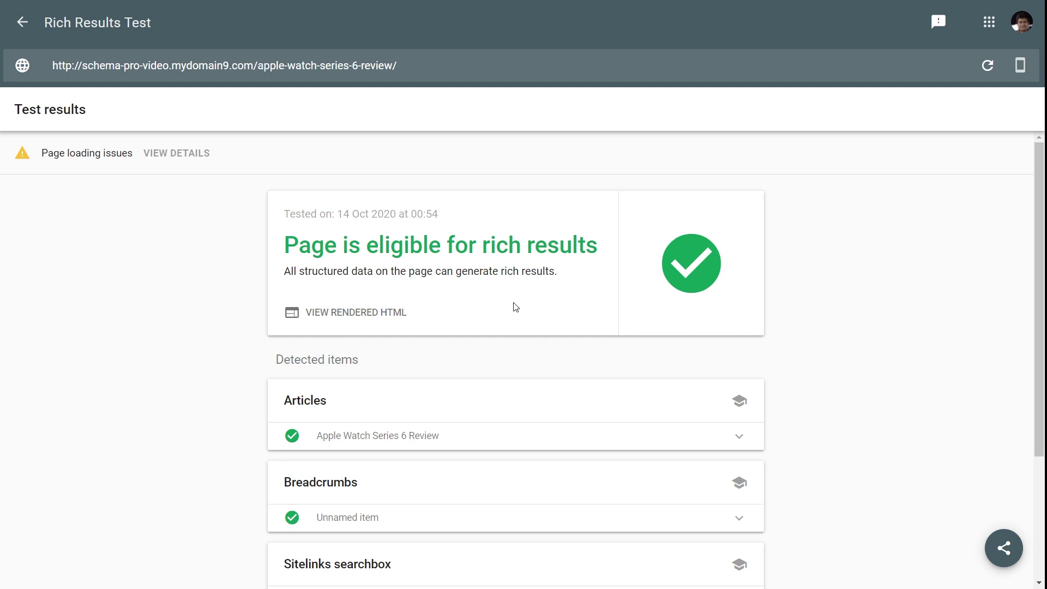
# Expand the detected Articles item in the test results and examine its fields from type and headline to publisher logo.
pyautogui.scroll(-2, 537, 302)
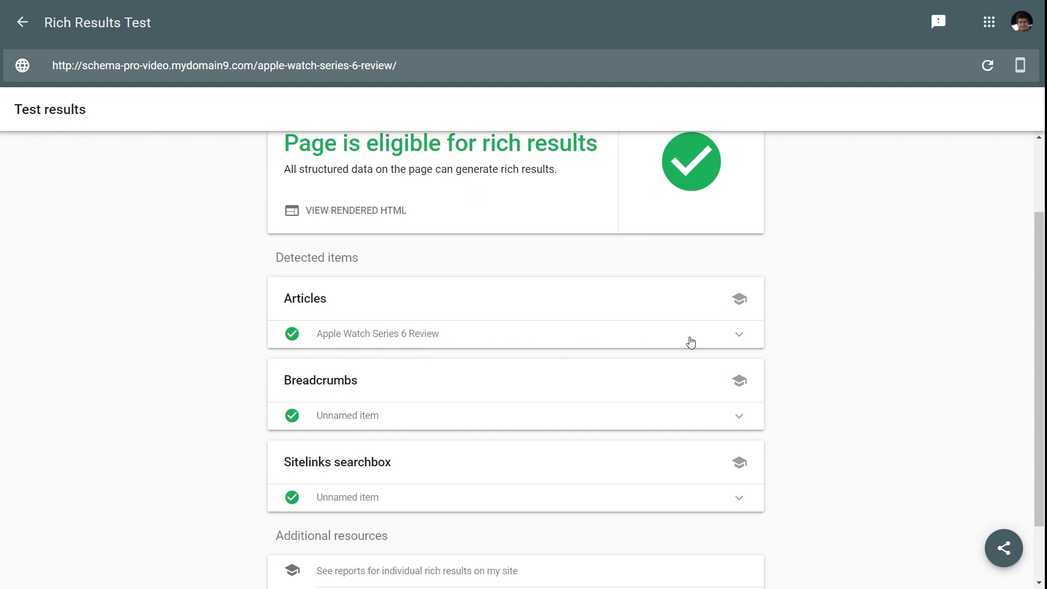
pyautogui.click(738, 336)
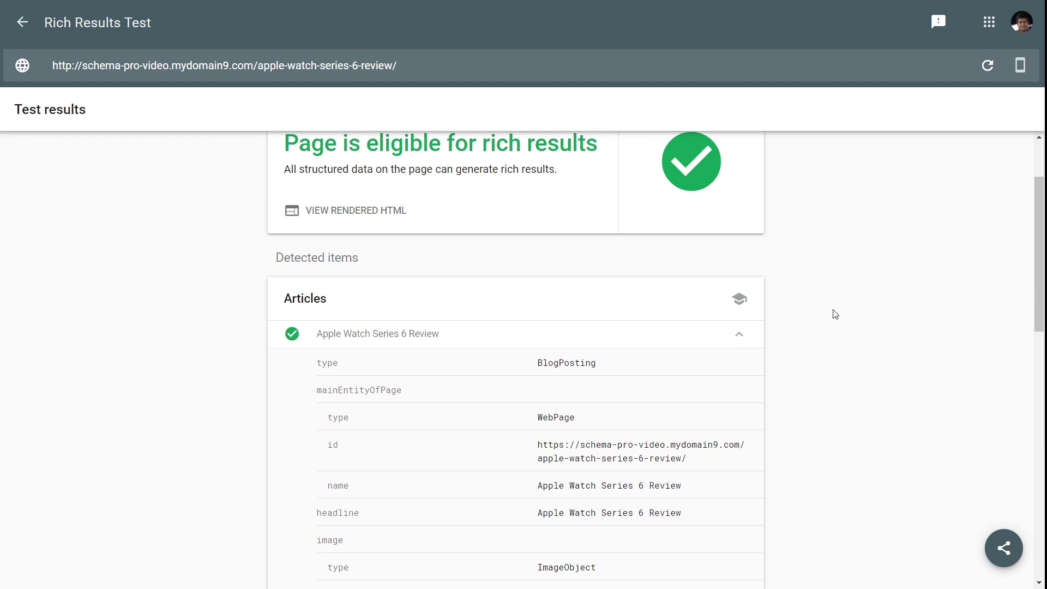
pyautogui.scroll(-2, 834, 315)
pyautogui.scroll(-2, 834, 315)
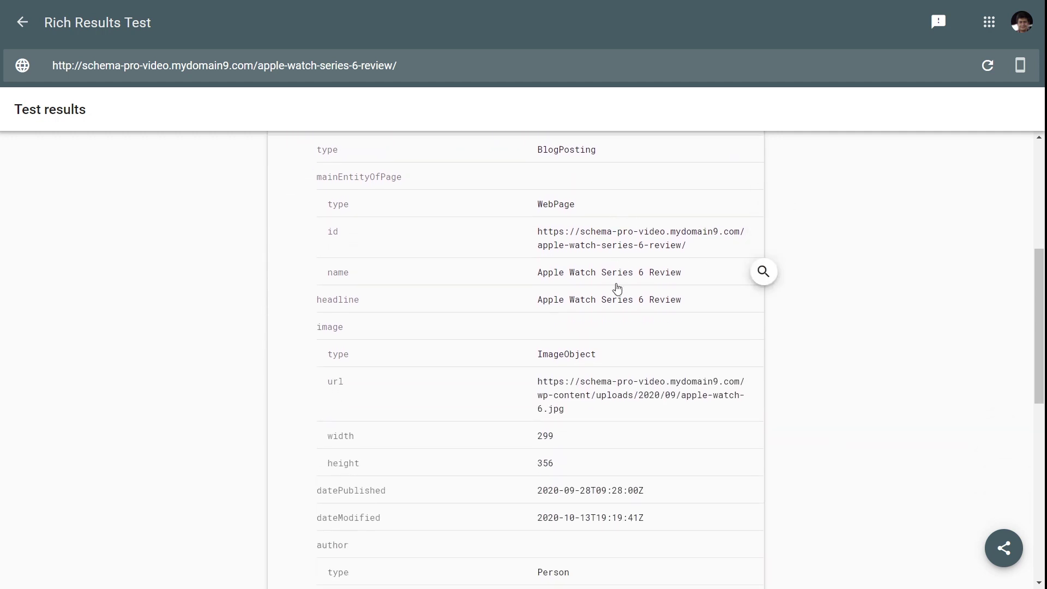
pyautogui.scroll(-2, 617, 288)
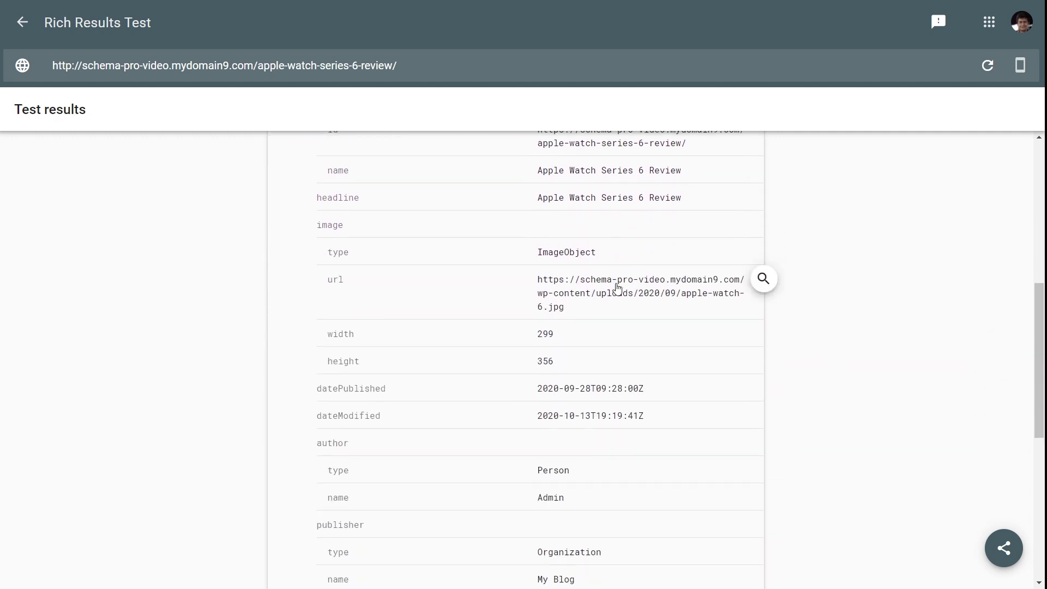
pyautogui.scroll(-4, 617, 288)
pyautogui.scroll(4, 618, 285)
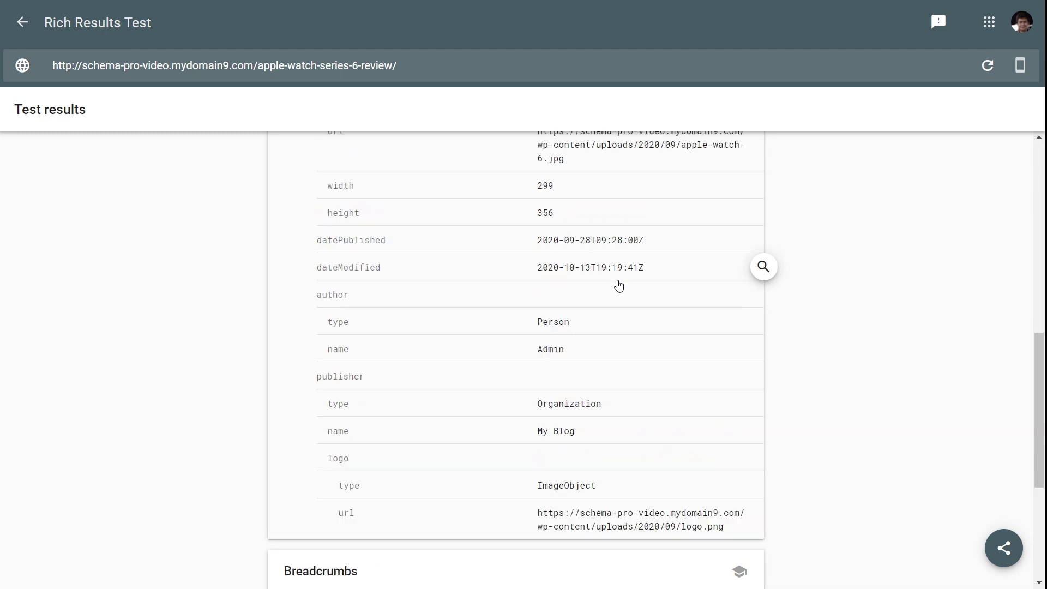
pyautogui.scroll(2, 618, 284)
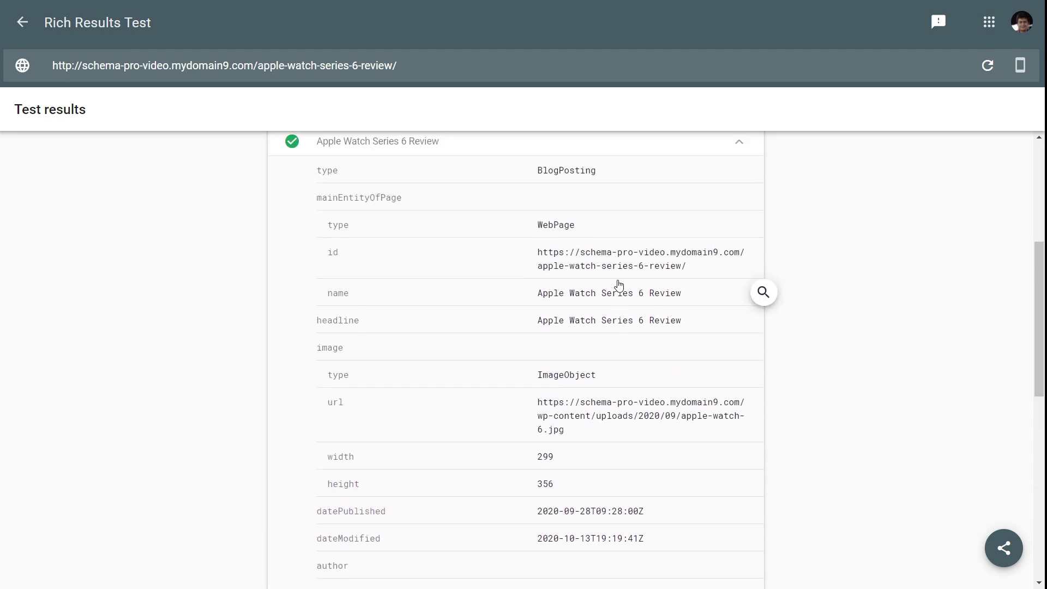
pyautogui.scroll(2, 618, 285)
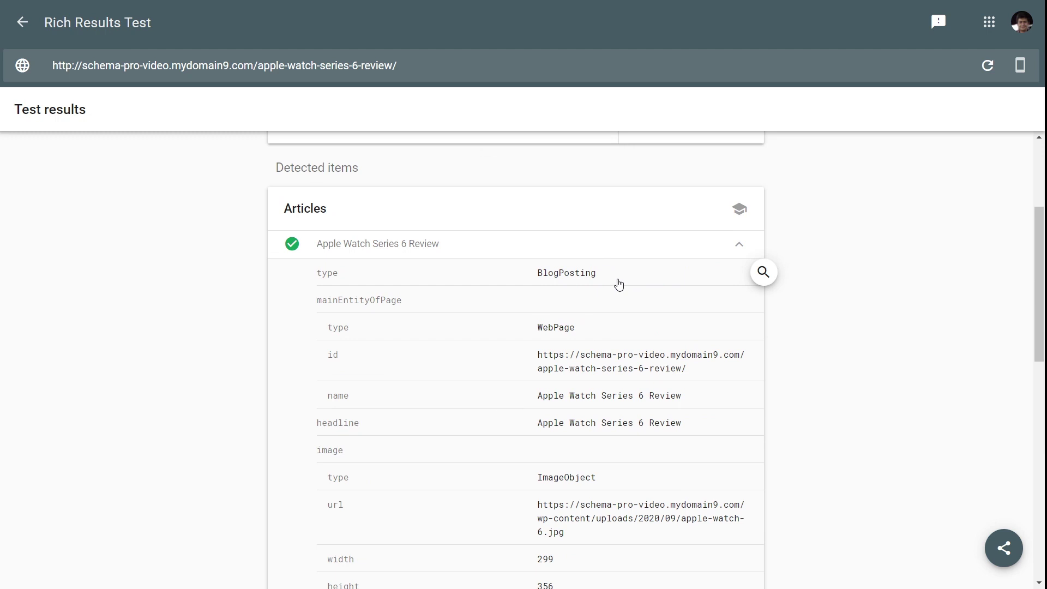
pyautogui.scroll(-4, 618, 284)
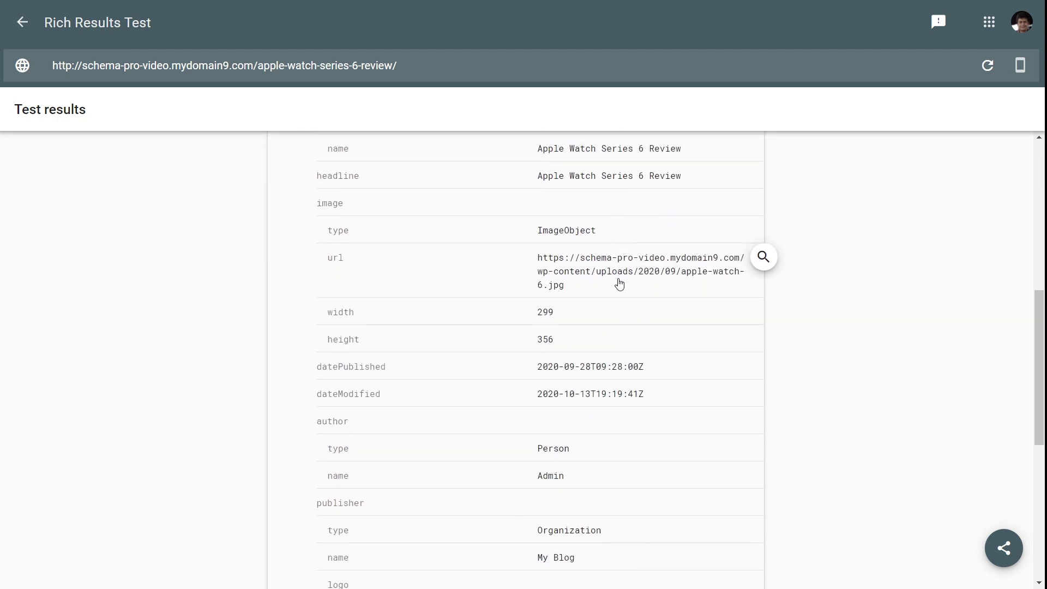
pyautogui.scroll(-2, 618, 284)
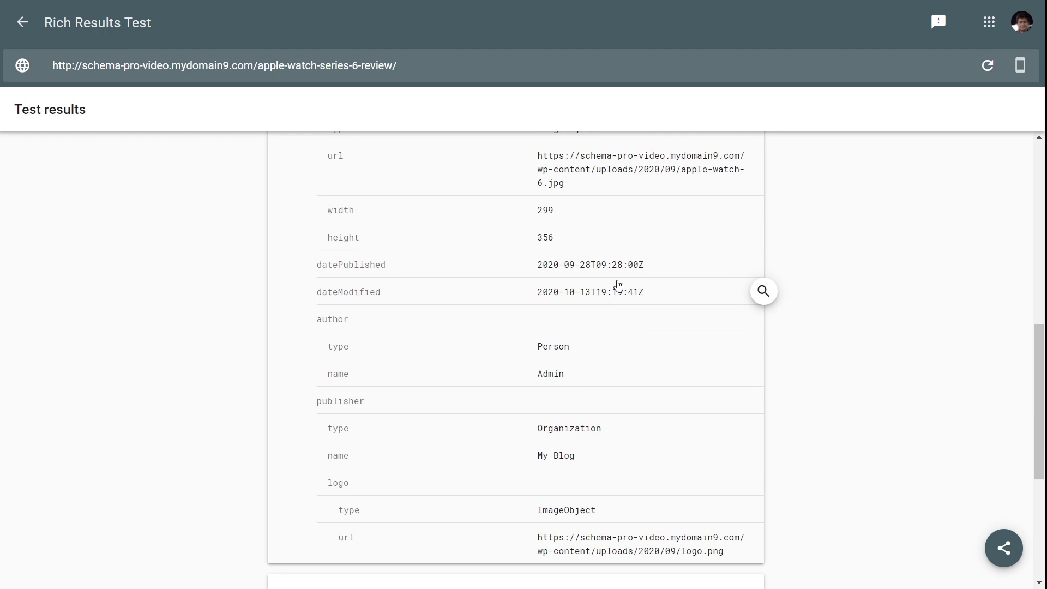